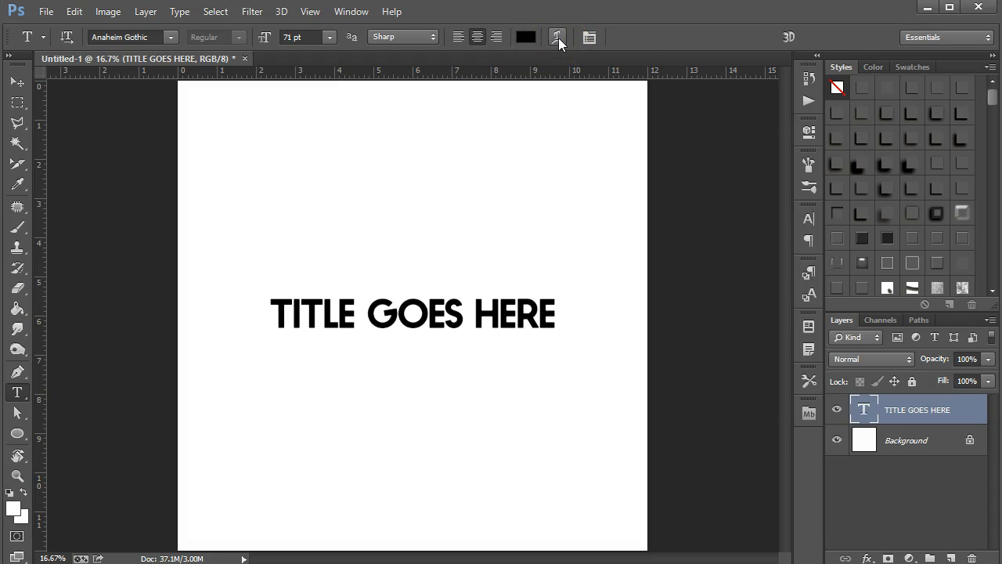
Apply an Arc text warp to the TITLE GOES HERE layer, trying vertical orientation before returning to horizontal
click(557, 38)
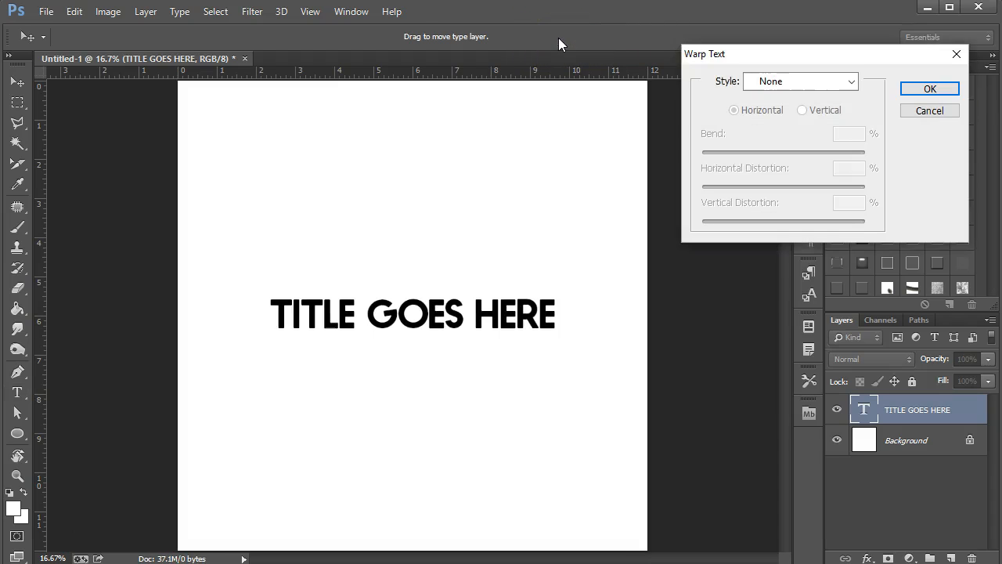
click(850, 83)
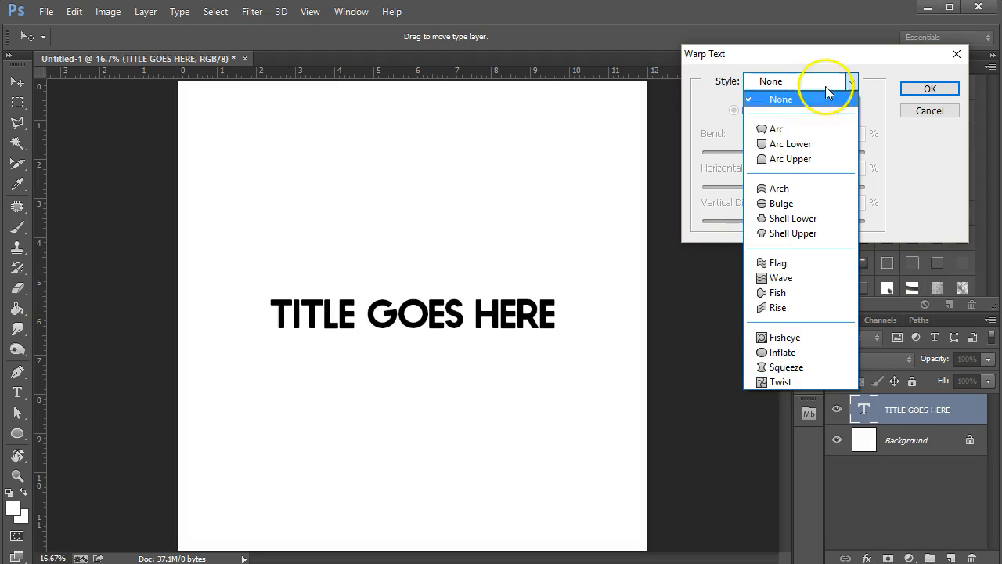
click(794, 131)
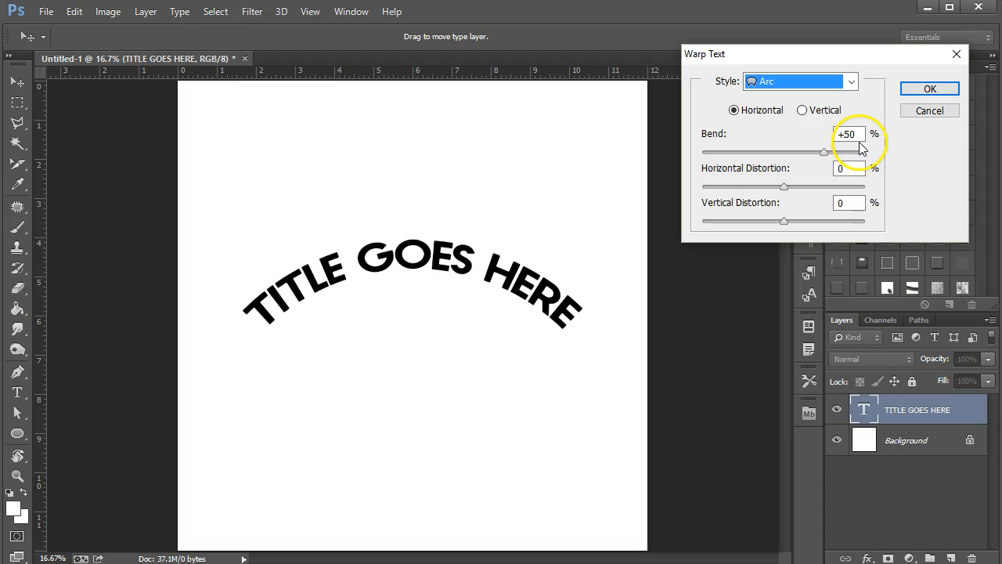
click(827, 114)
click(761, 113)
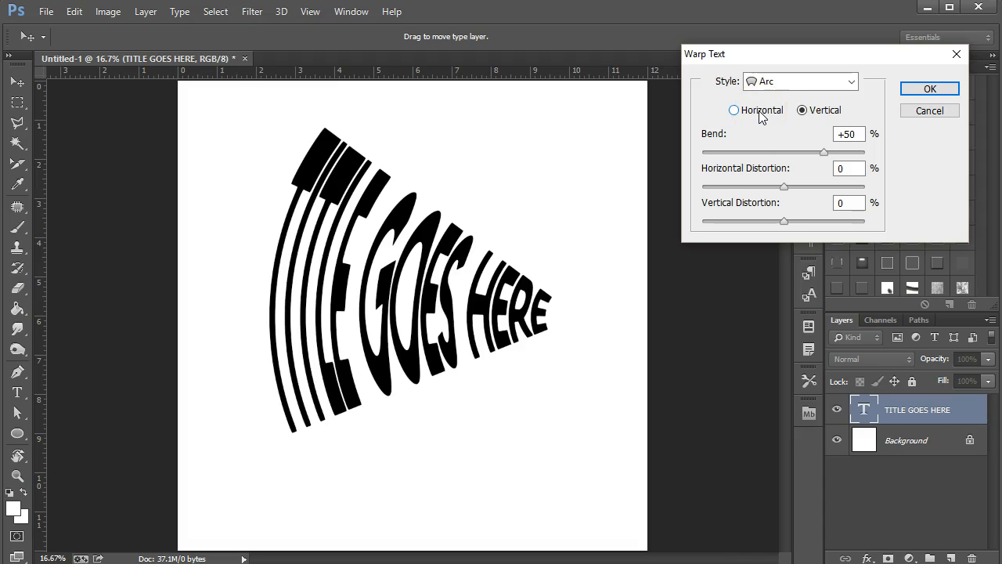
click(759, 114)
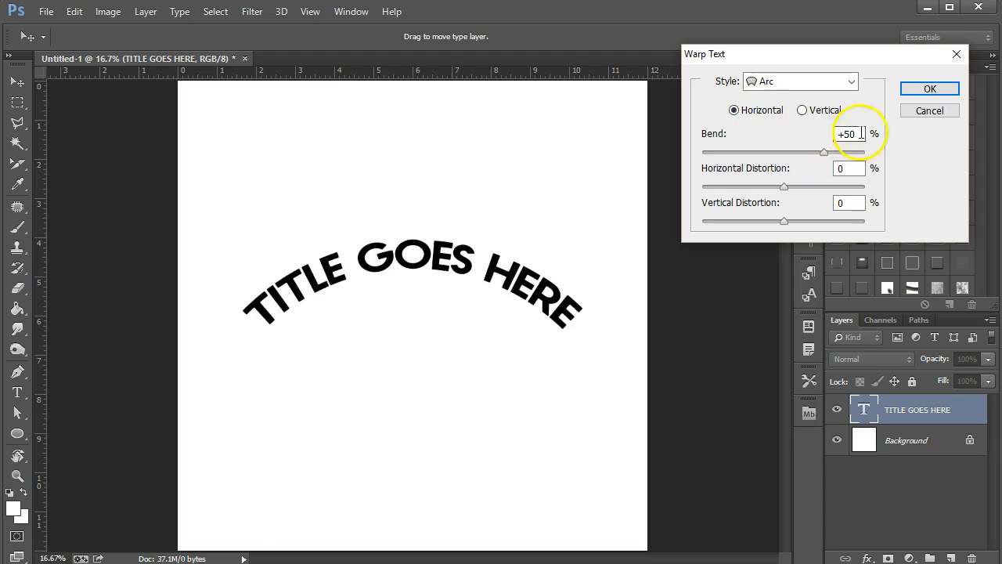
Try the Arc warp with -14% bend, -82% horizontal and -96% vertical distortion, restoring 50% bend and zero distortion
drag(824, 151, 772, 149)
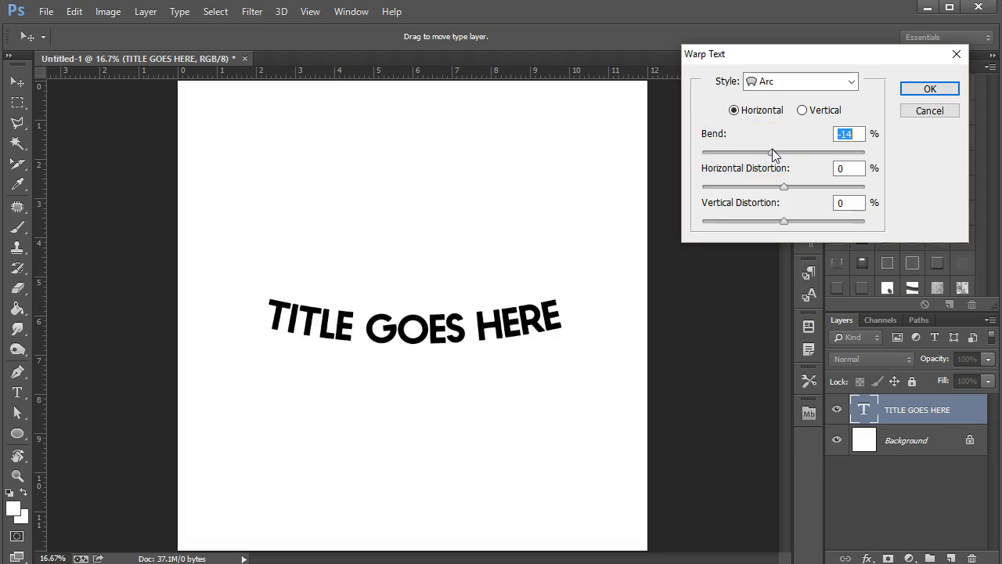
drag(772, 149, 824, 152)
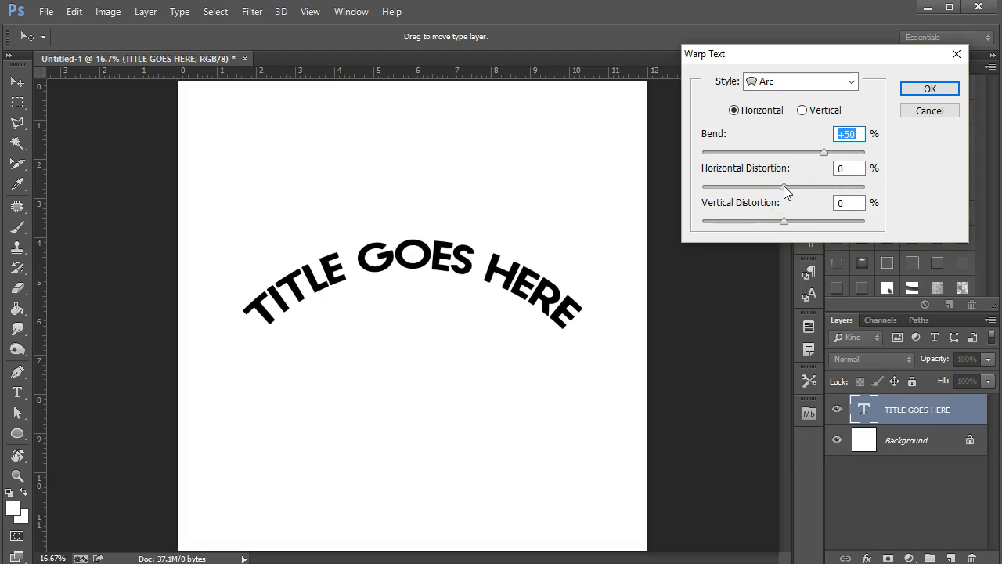
drag(784, 186, 717, 188)
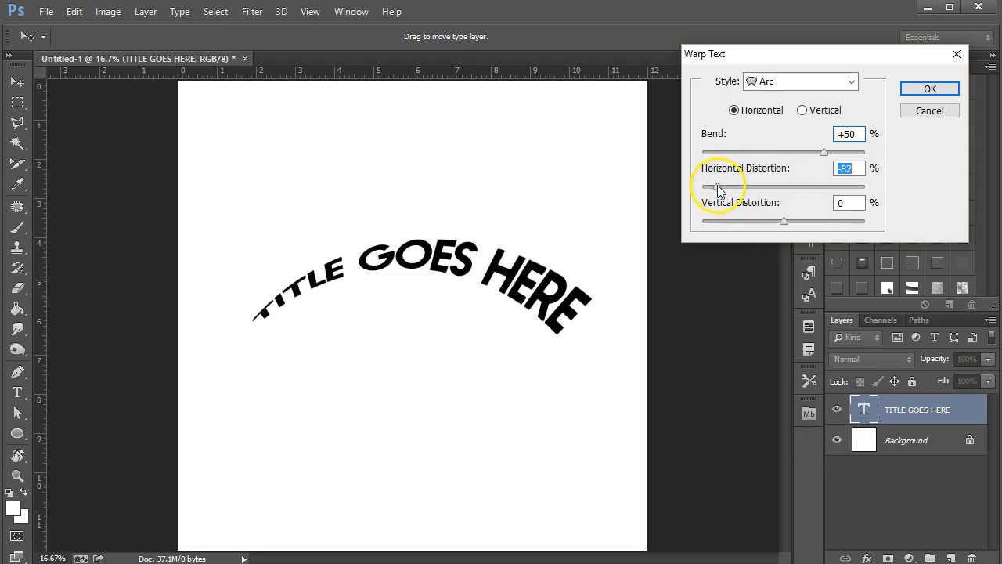
text(0)
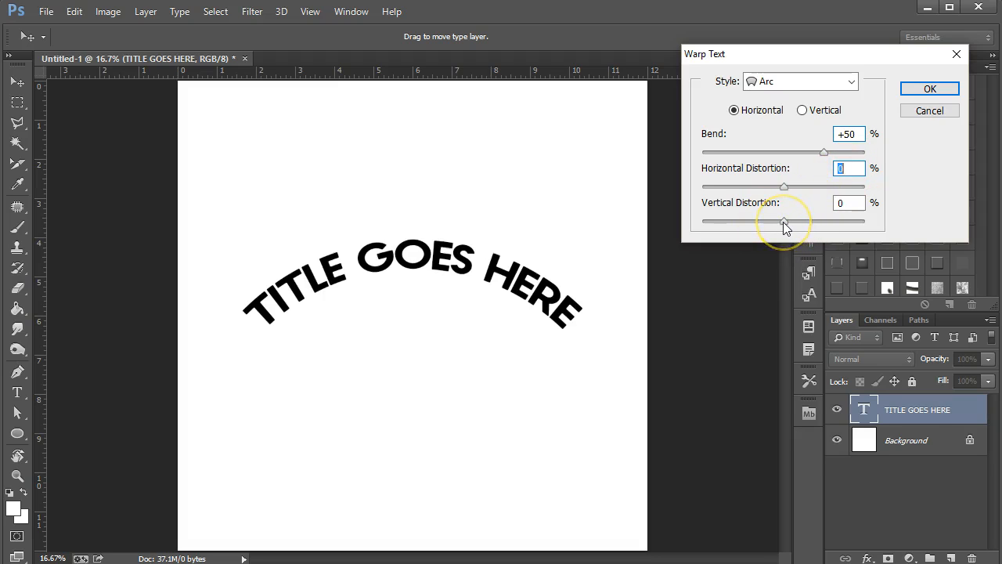
drag(783, 222, 707, 226)
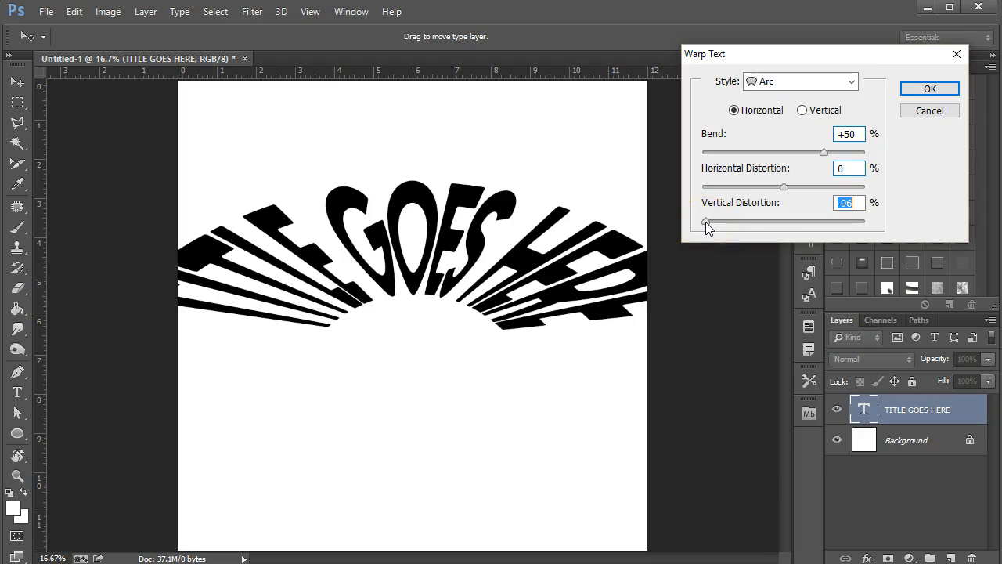
double_click(727, 201)
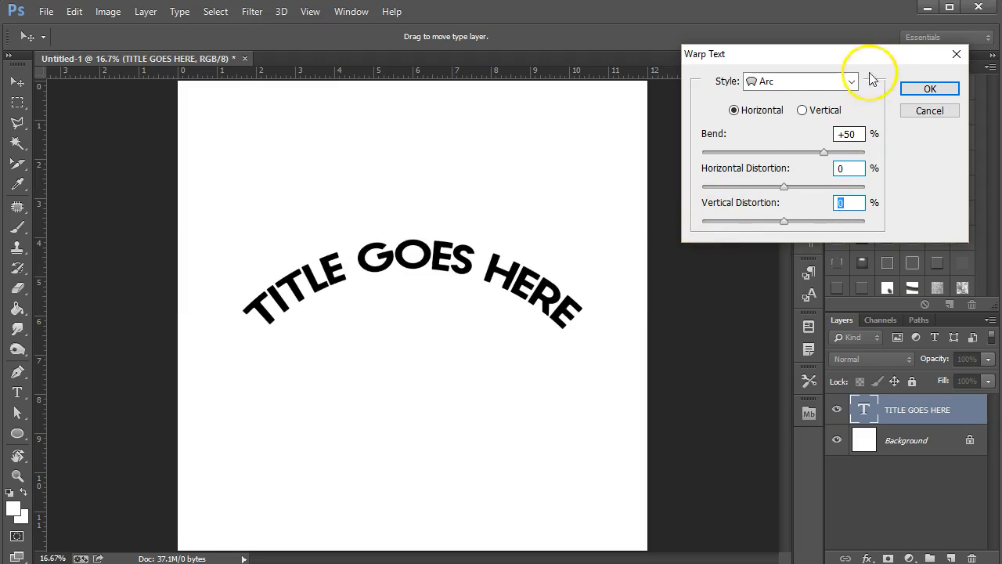
Change the warp style to Arc Lower with horizontal orientation, 86% bend and 4% vertical distortion
click(809, 87)
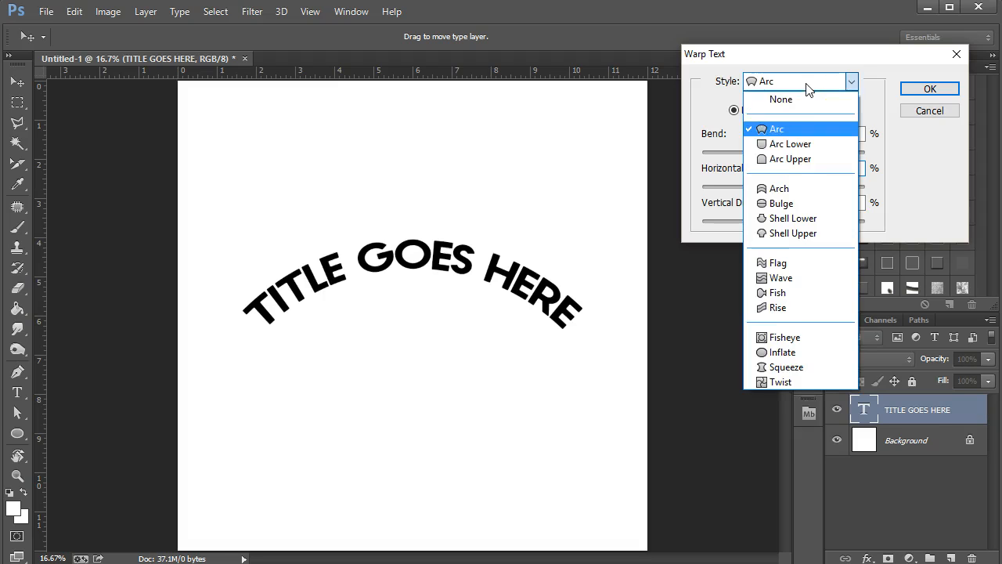
click(776, 143)
click(589, 266)
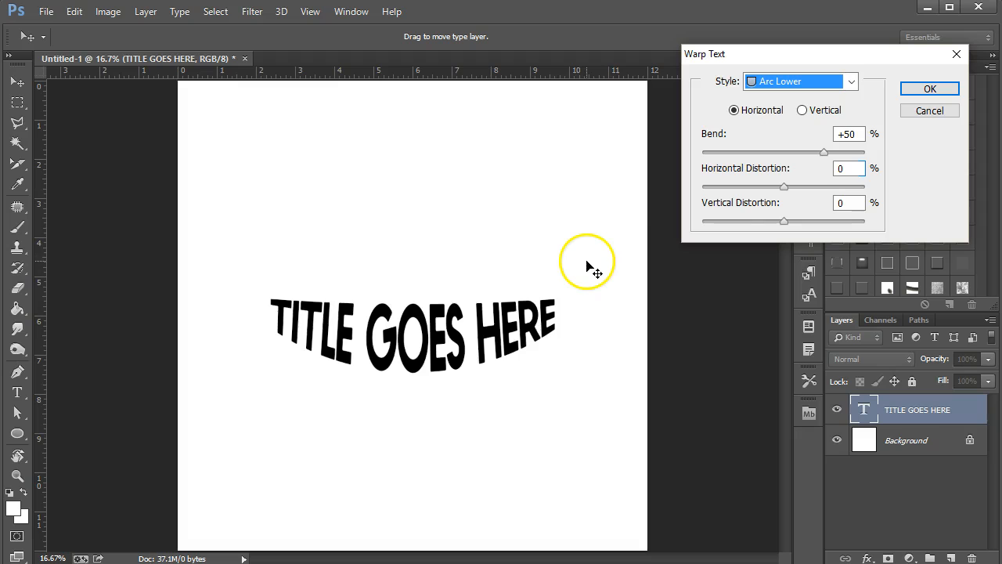
click(802, 110)
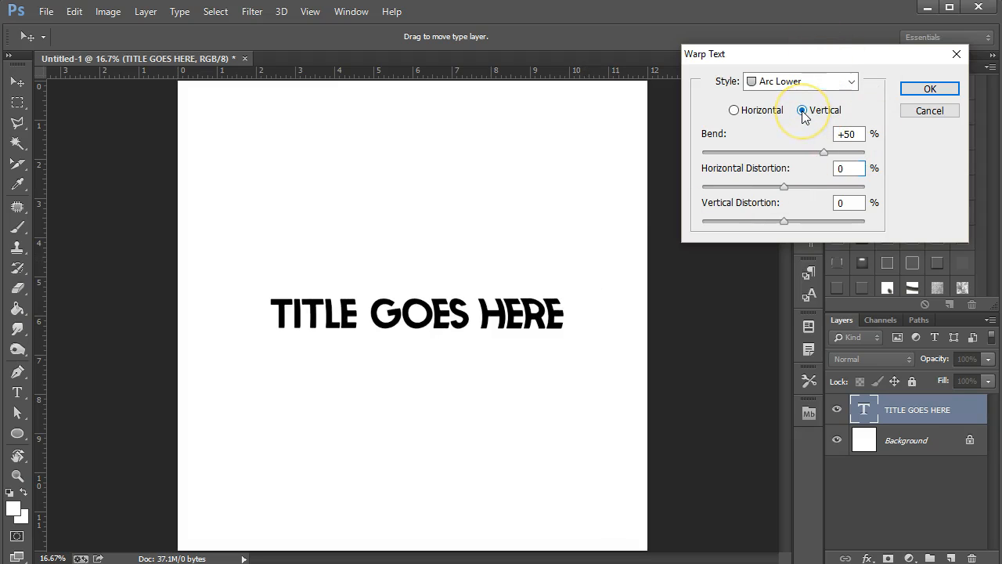
click(757, 112)
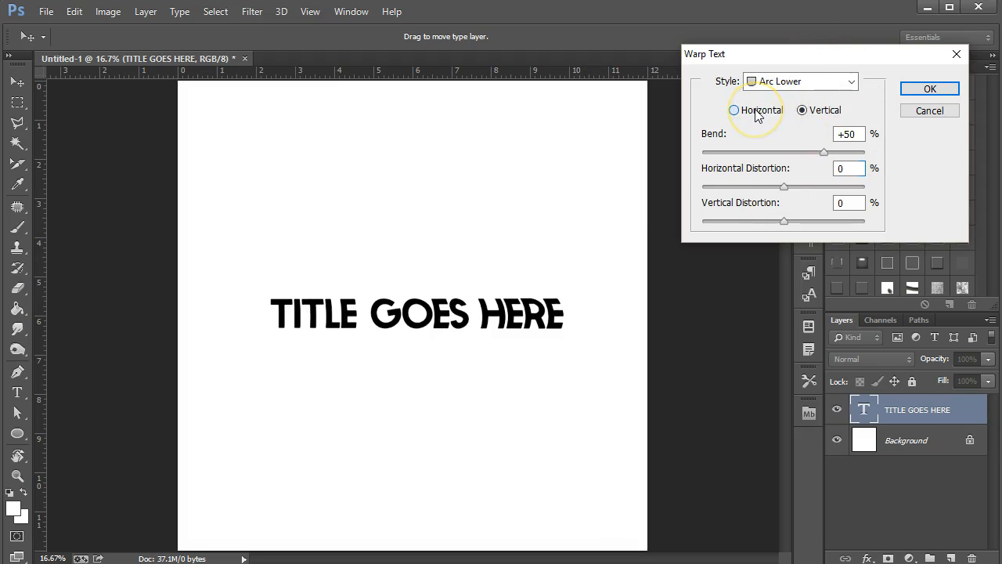
click(860, 136)
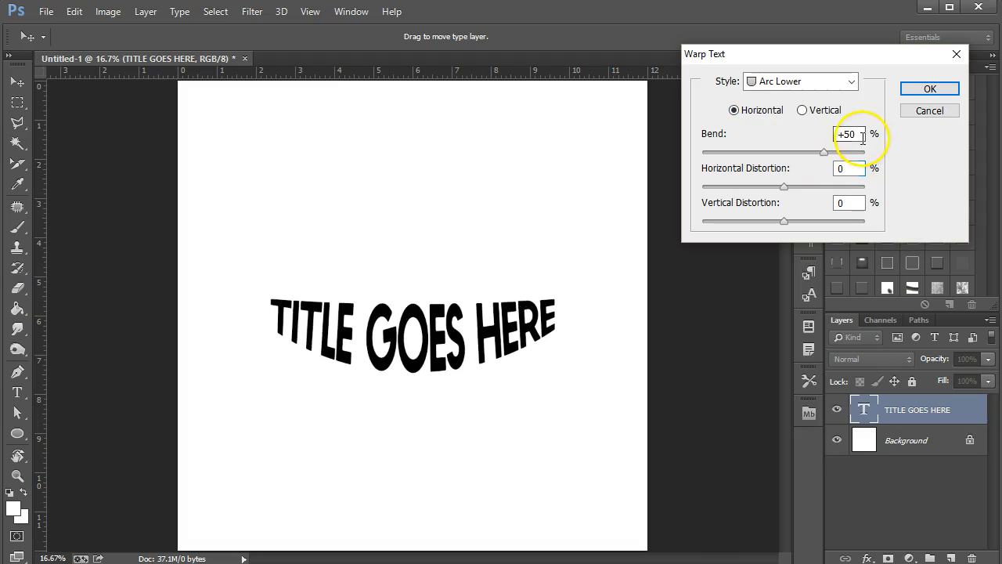
drag(824, 152, 855, 158)
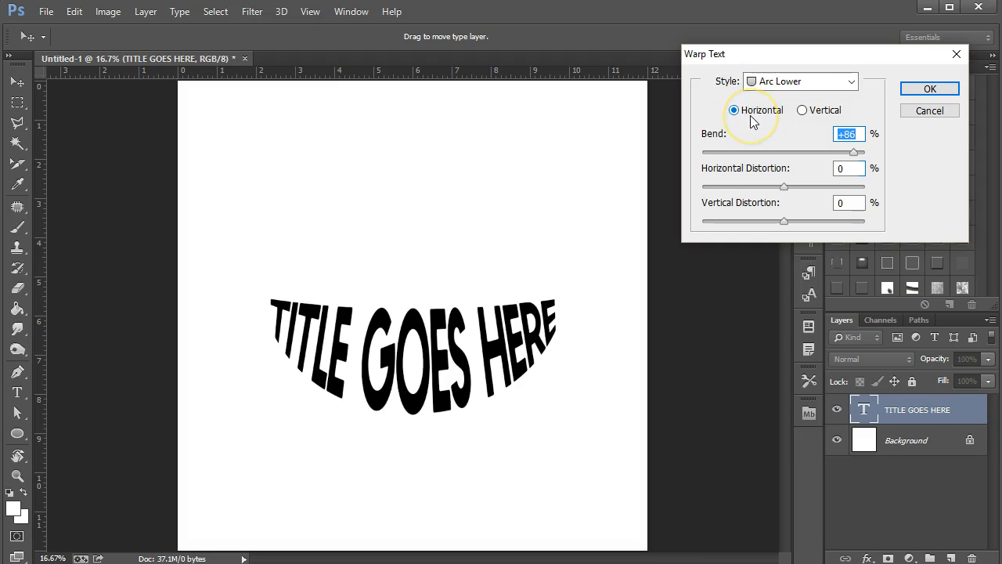
mouse_move(786, 222)
mouse_down()
mouse_move(831, 226)
mouse_move(753, 216)
mouse_move(788, 217)
mouse_up()
Switch the text warp style to Arc Upper and reduce its bend to 23%
click(851, 81)
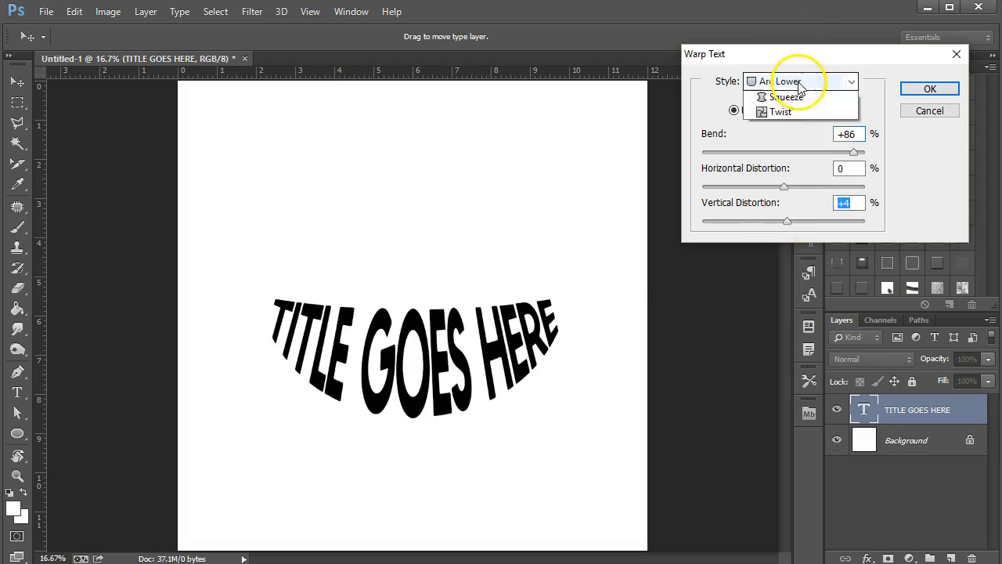
click(794, 158)
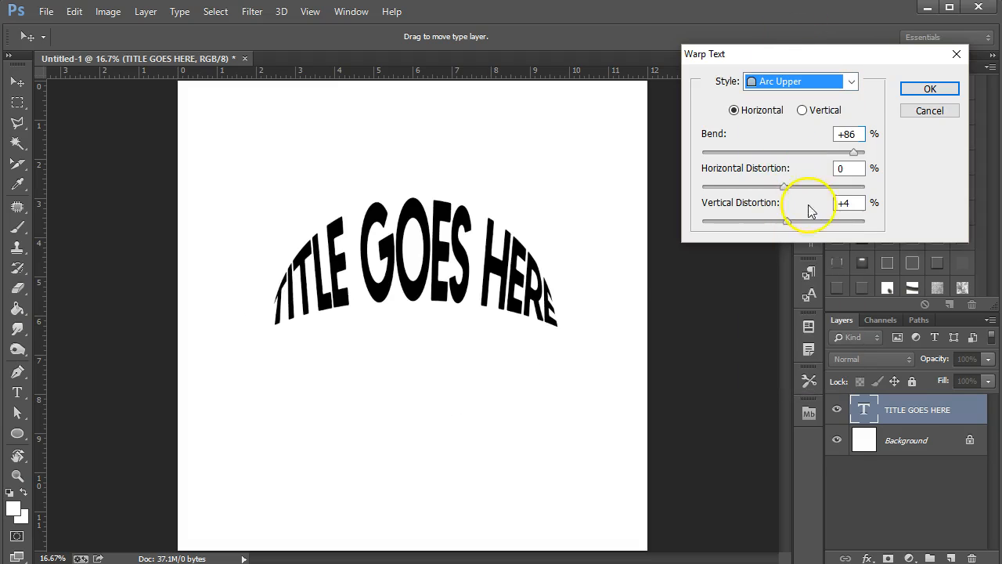
drag(853, 152, 802, 154)
click(749, 249)
Switch the warp style to Arch with 71% bend, 7% horizontal distortion and -51% vertical distortion
click(792, 81)
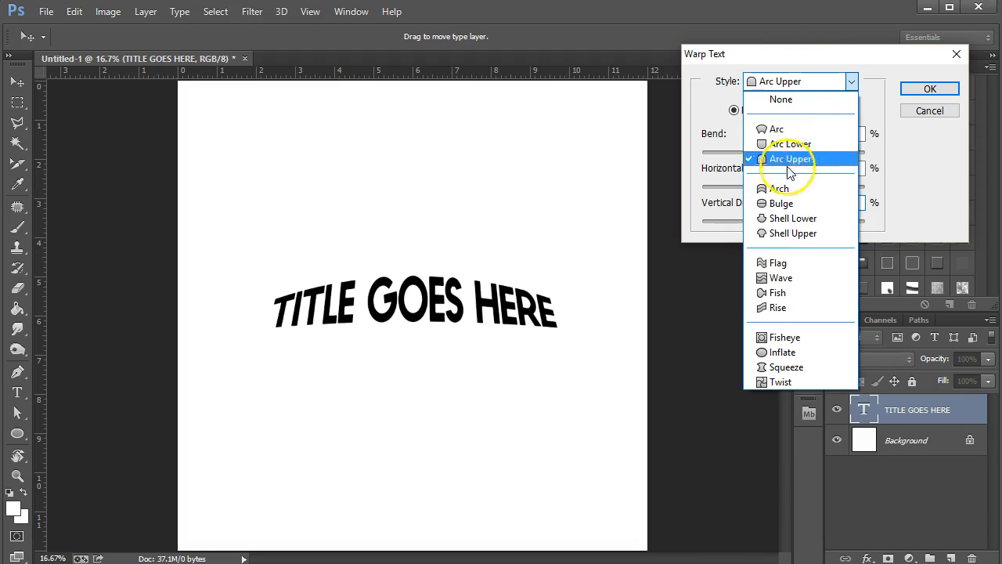
click(785, 188)
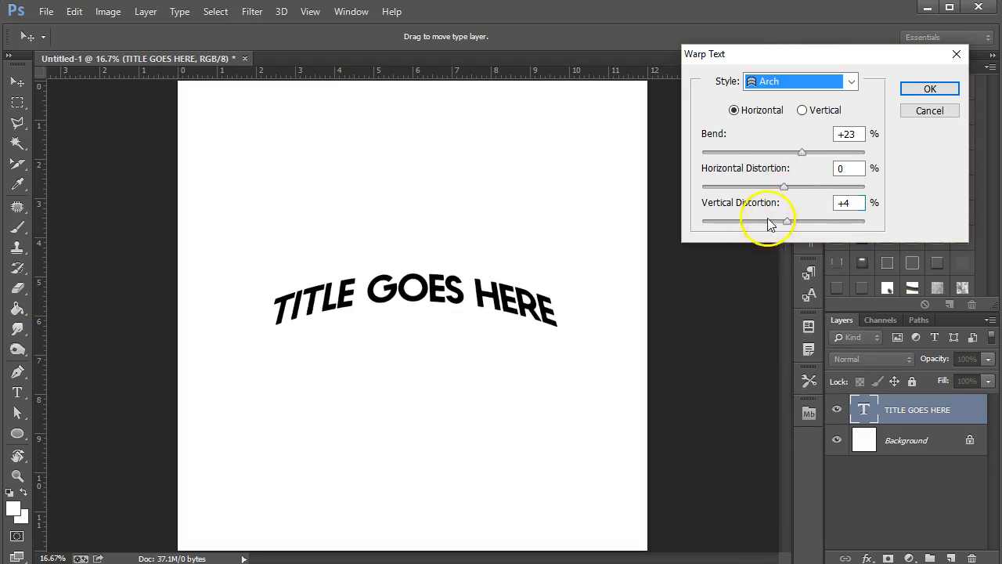
drag(803, 154, 841, 155)
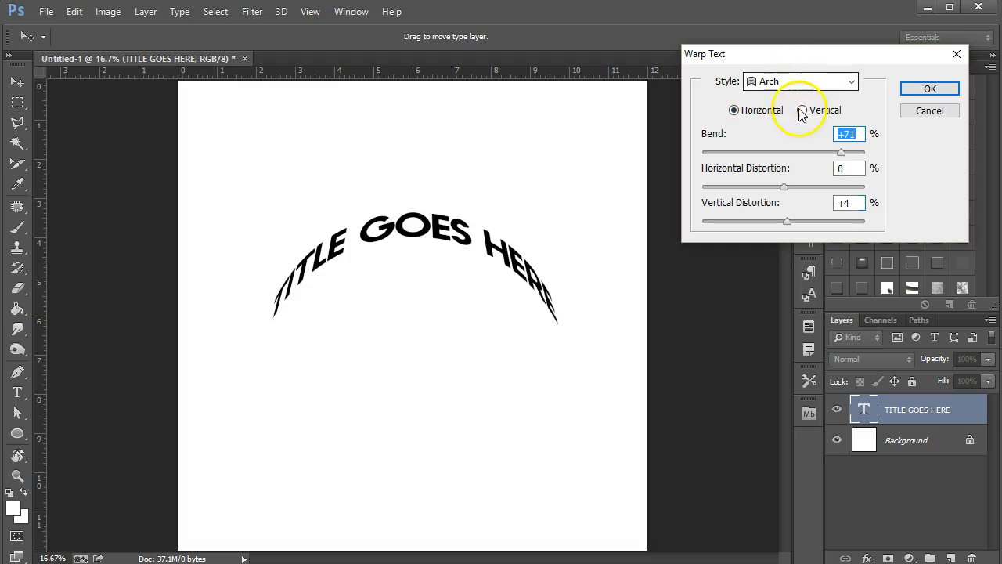
click(785, 187)
drag(785, 187, 837, 188)
drag(715, 181, 704, 183)
click(788, 188)
drag(787, 222, 742, 222)
Apply a Flag warp to the title with 50% bend and both horizontal and vertical distortion set to 0
click(794, 82)
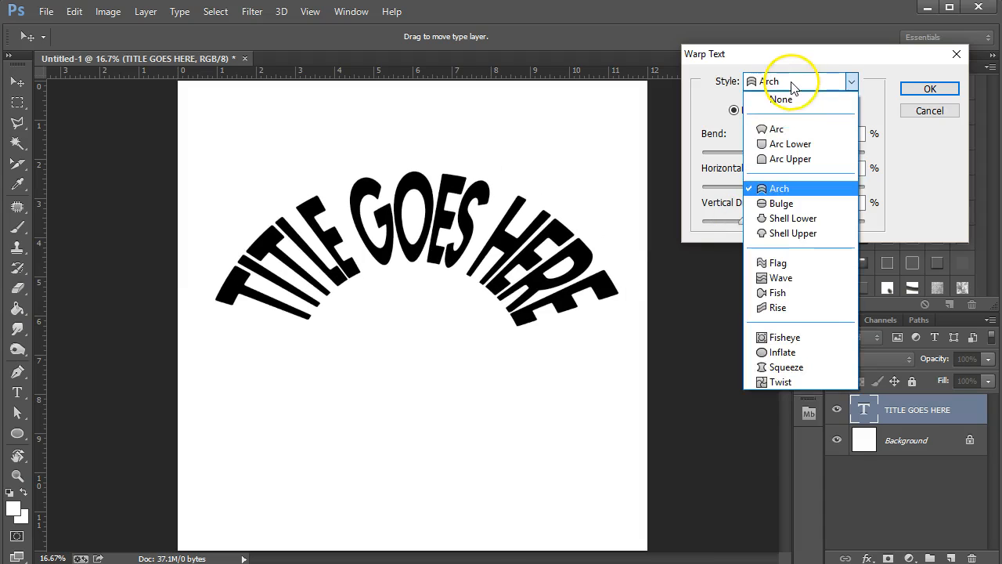
click(784, 264)
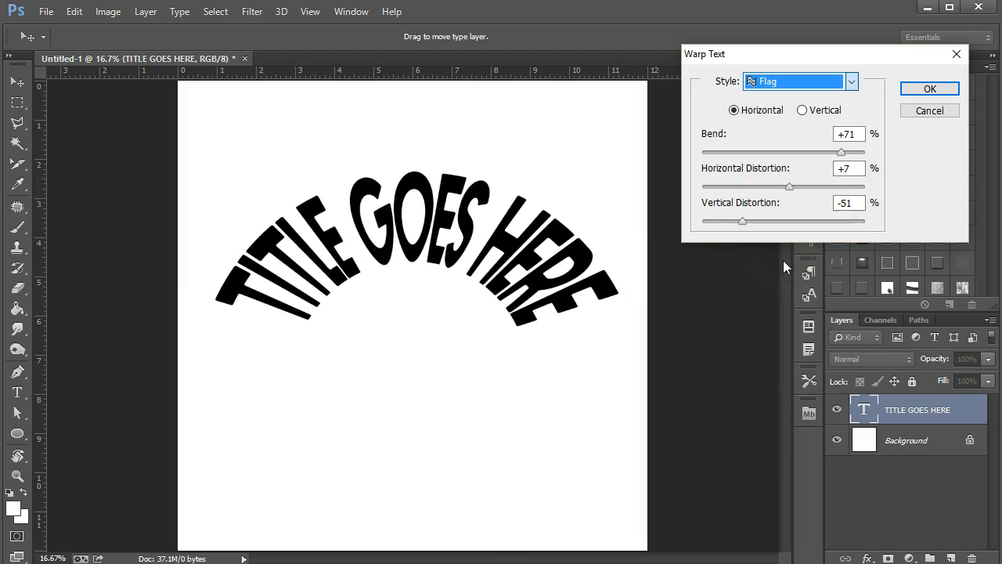
double_click(858, 134)
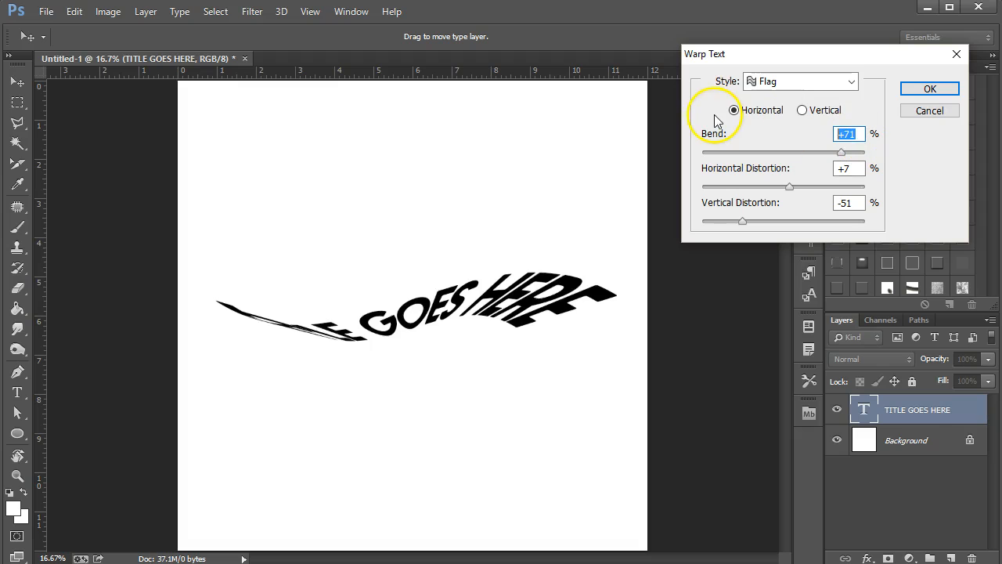
text(50)
double_click(861, 169)
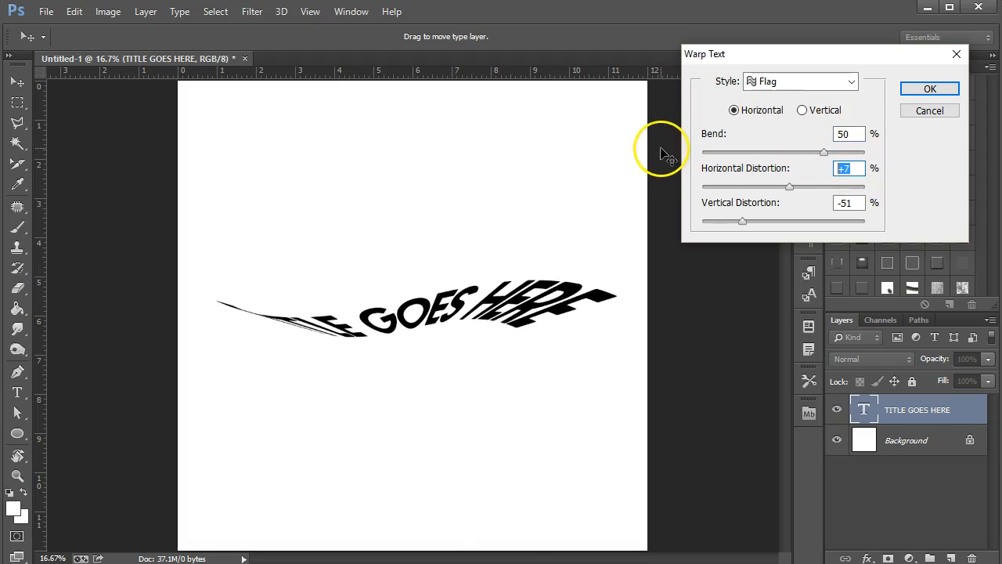
text(0)
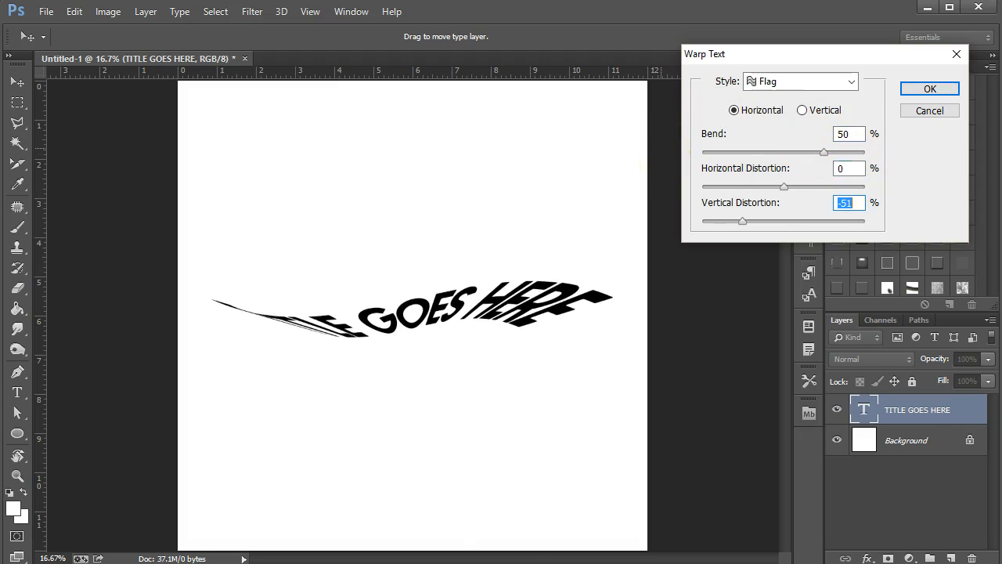
text(0)
key(Return)
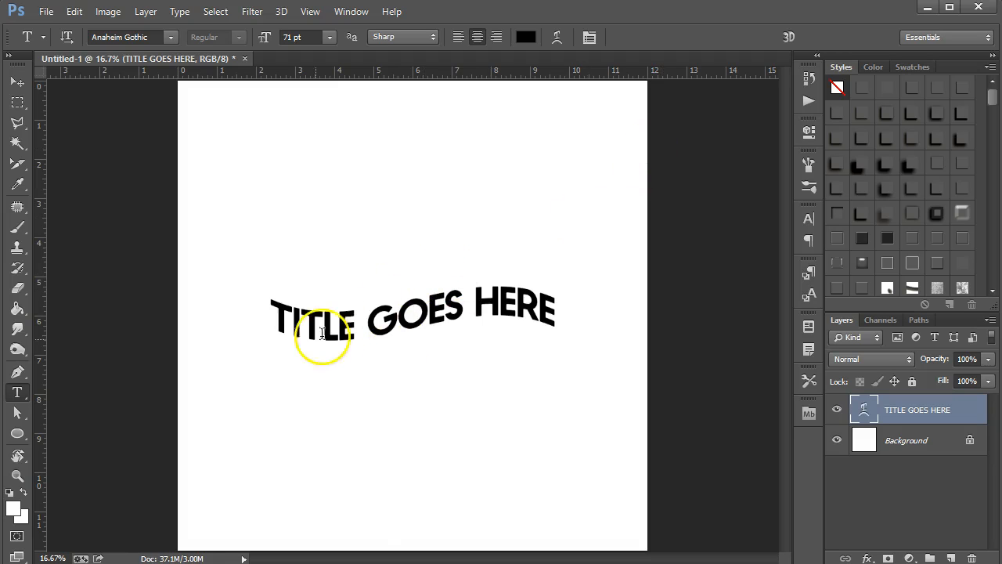
Change the title's warp style from Flag to Wave and apply it
click(558, 38)
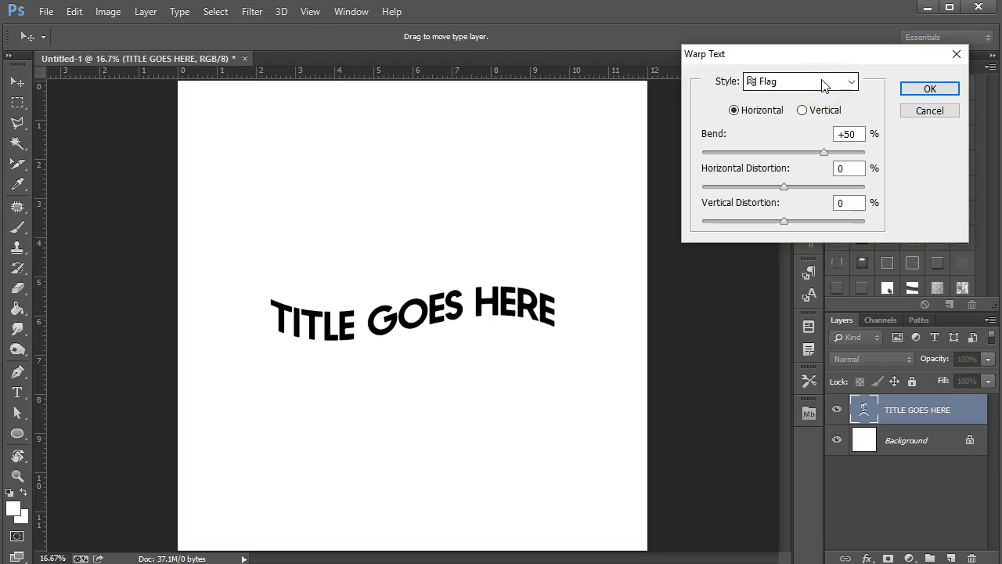
click(823, 86)
click(782, 276)
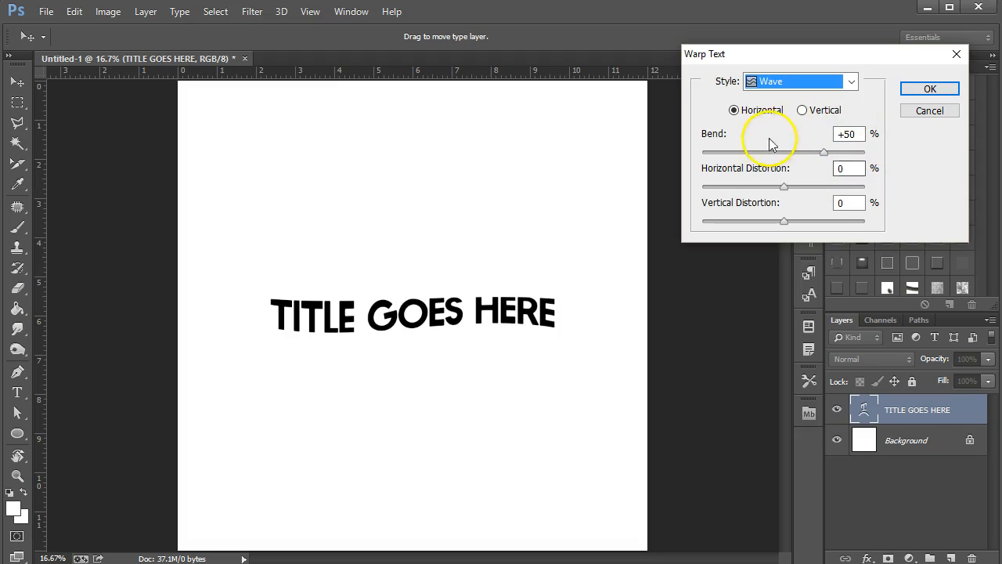
click(930, 88)
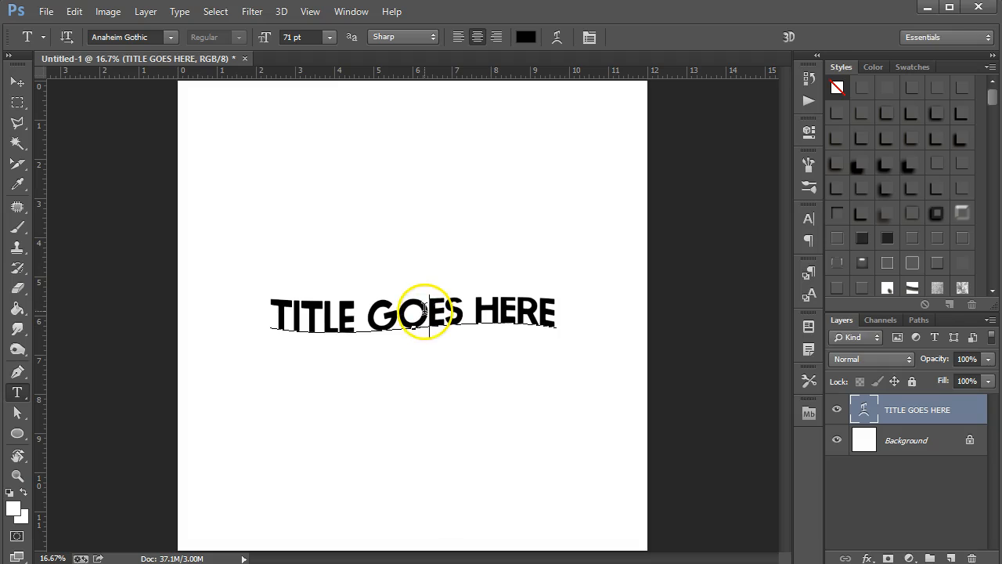
Select all of the warped title's text and change its font to Boho Serif
click(428, 325)
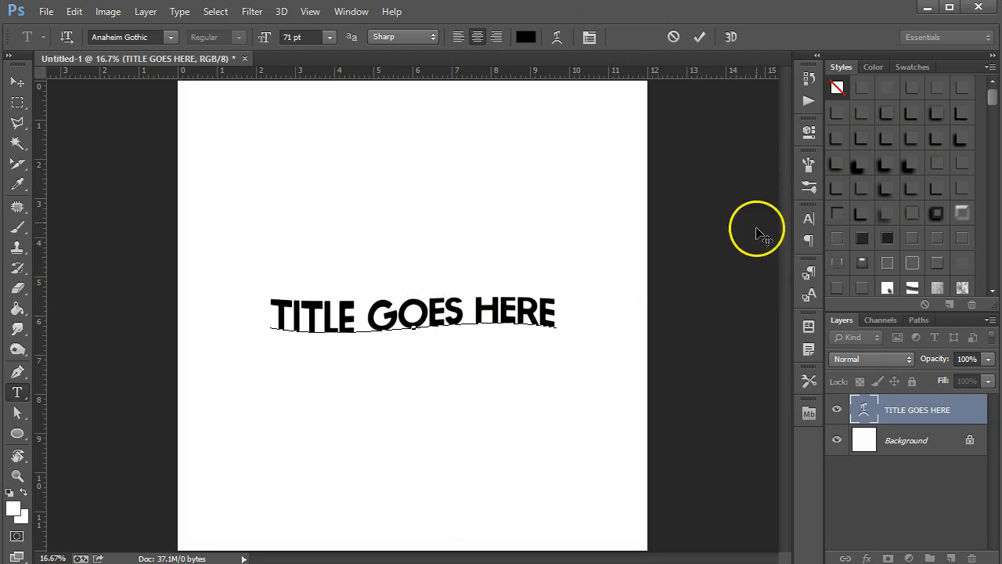
click(811, 219)
click(713, 225)
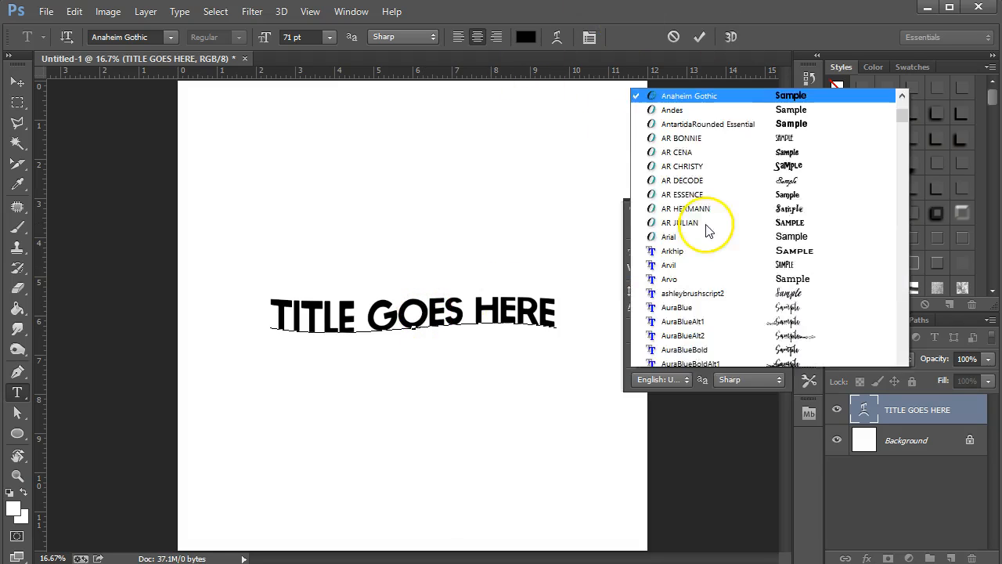
scroll(835, 323, down, 8)
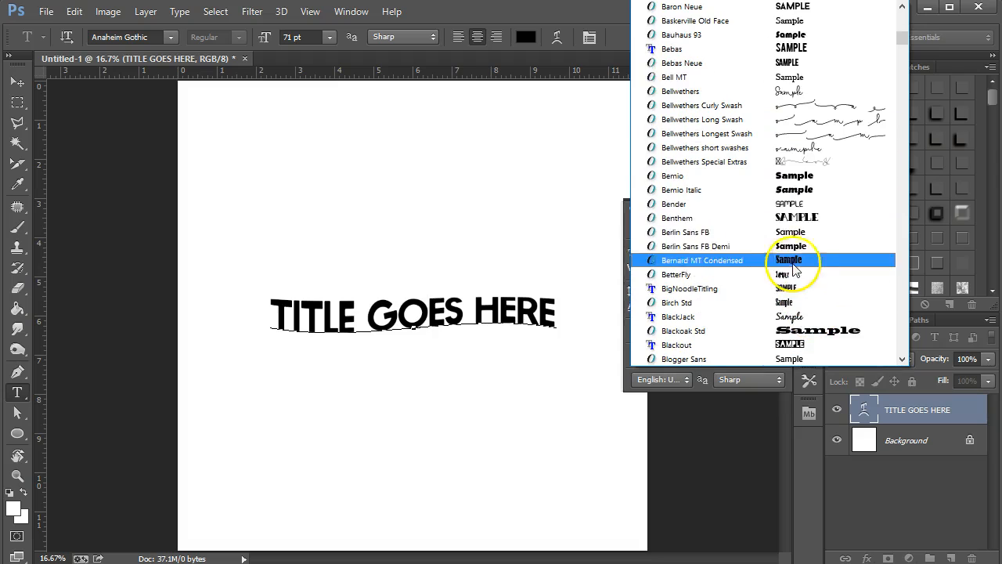
scroll(806, 261, down, 6)
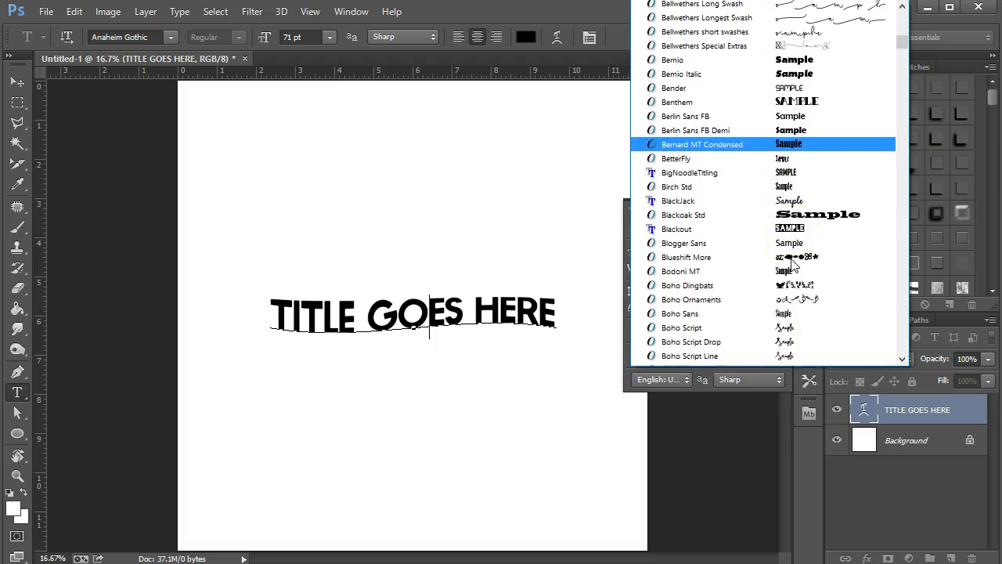
click(791, 248)
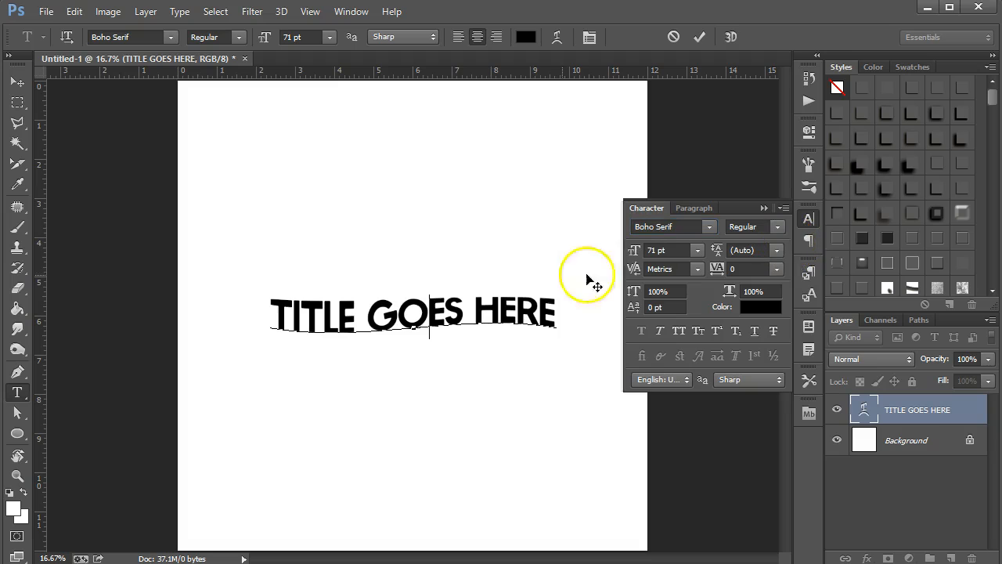
key(ctrl+z)
click(711, 226)
scroll(771, 258, down, 20)
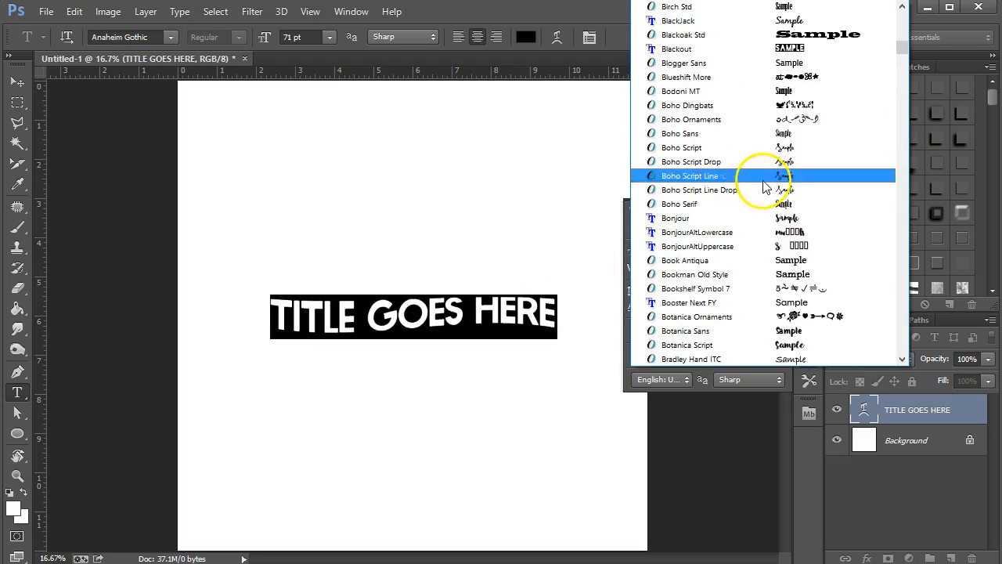
click(736, 203)
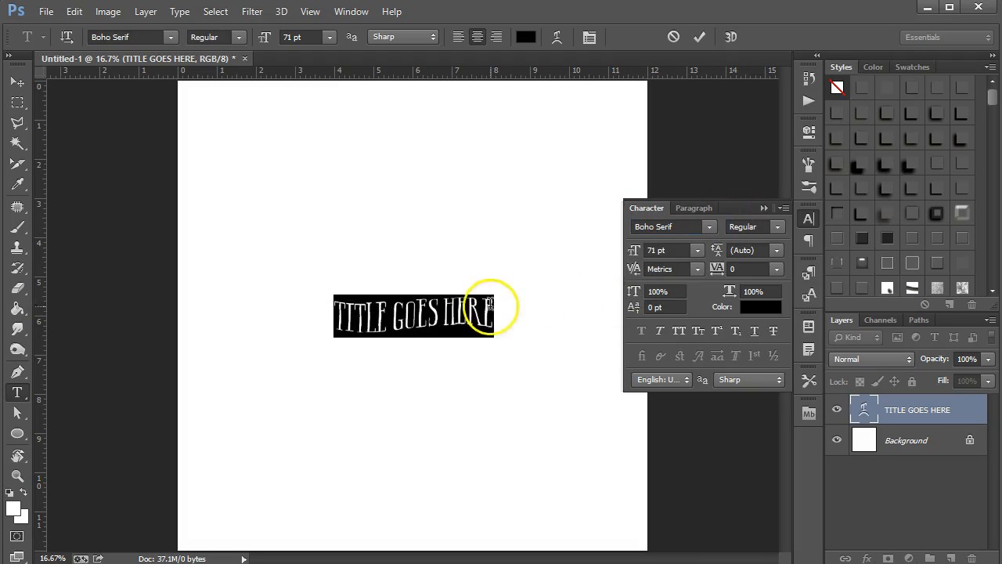
Set the title's font size to 36 pt and switch its warp style to Arc, applying the change
click(693, 250)
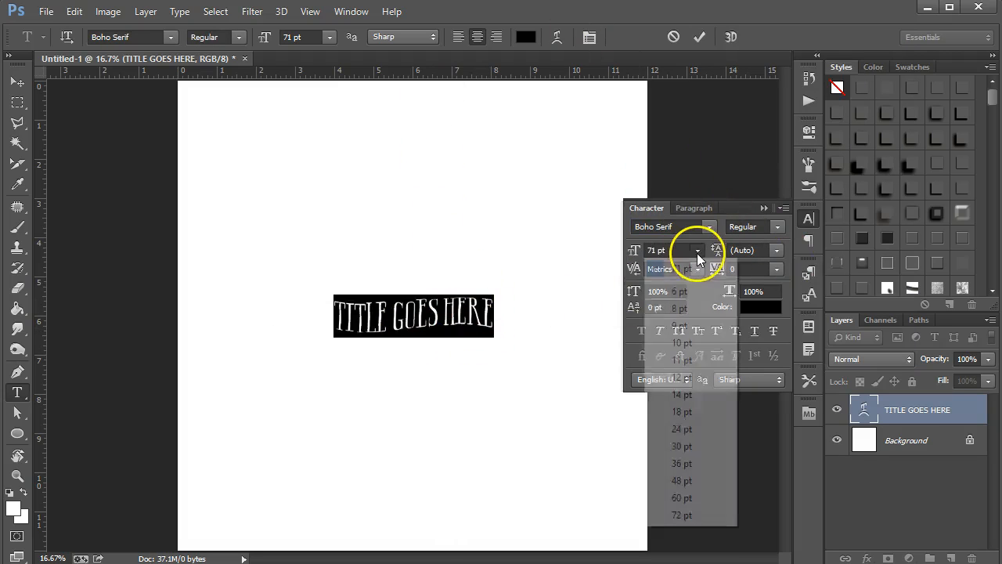
click(692, 460)
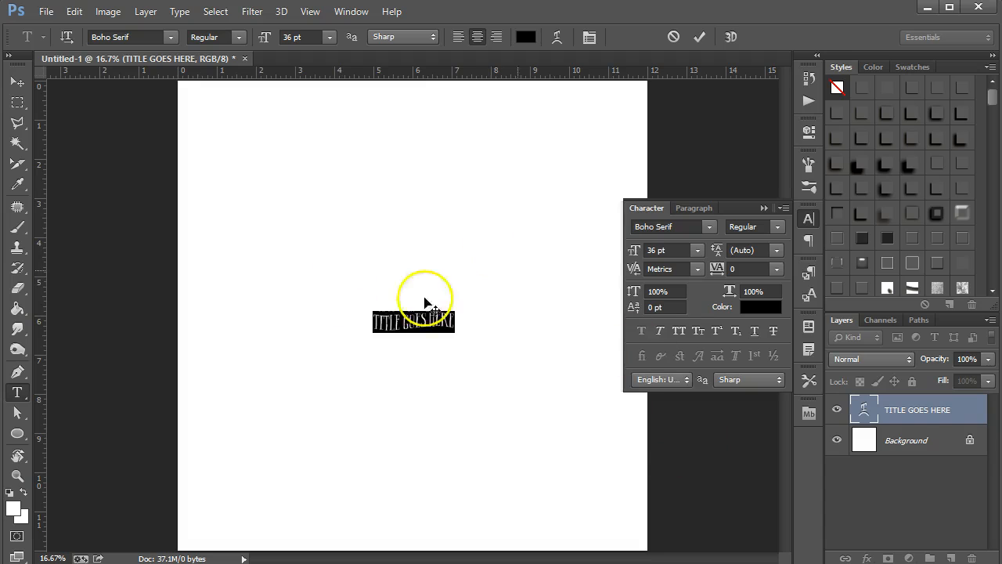
click(557, 36)
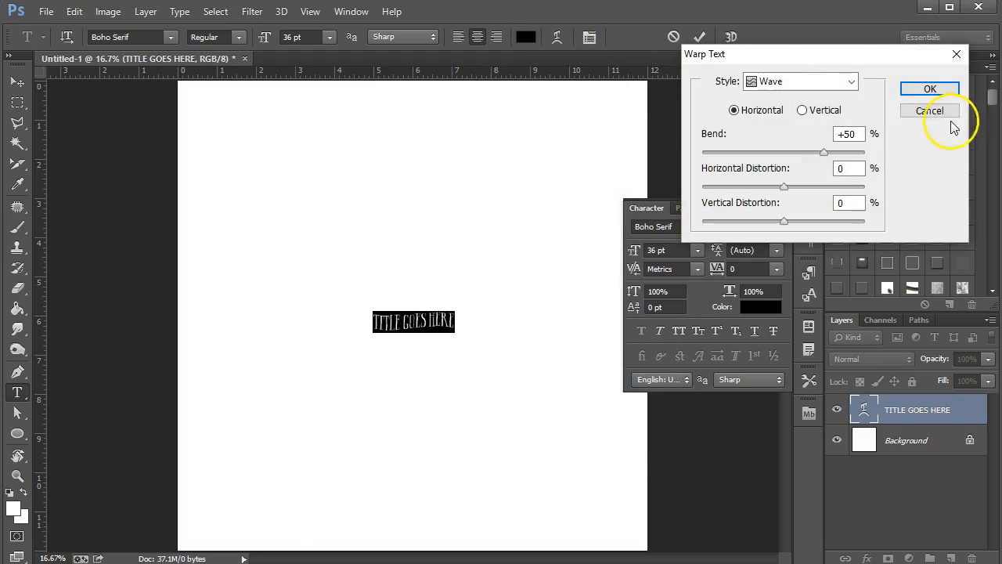
click(848, 81)
click(819, 128)
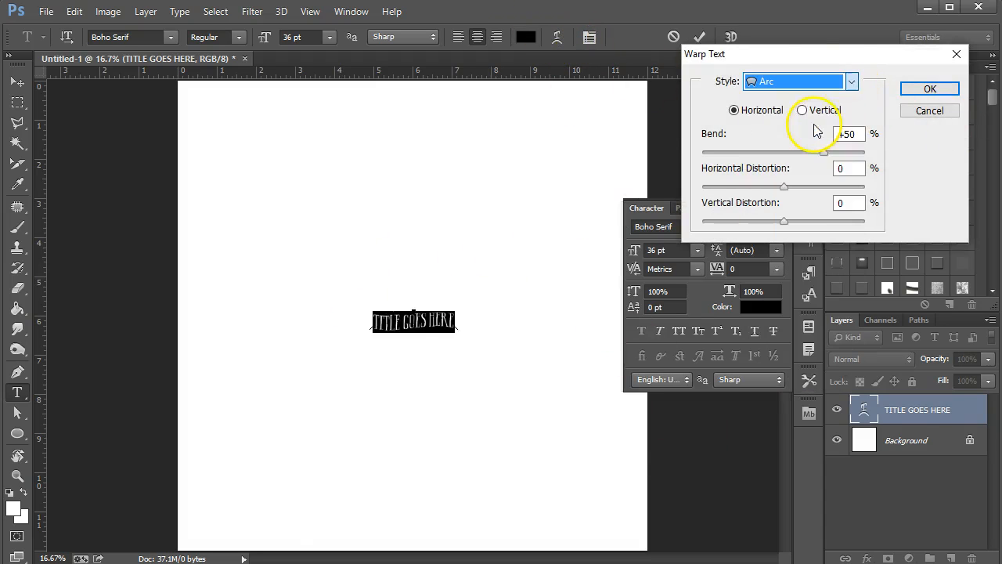
click(944, 91)
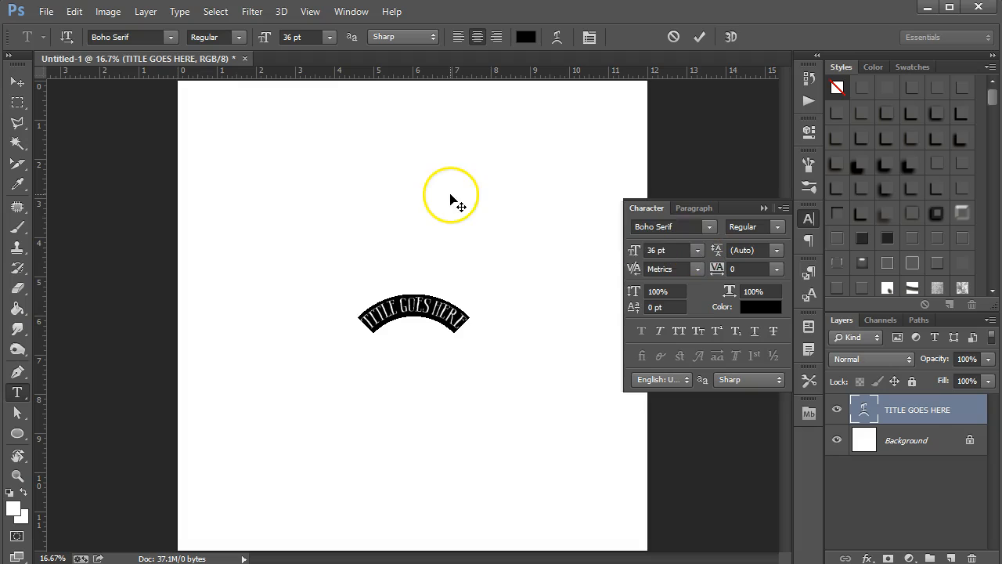
Enlarge the title text to 72 pt and move the title to the upper-left area of the canvas
click(697, 251)
click(681, 515)
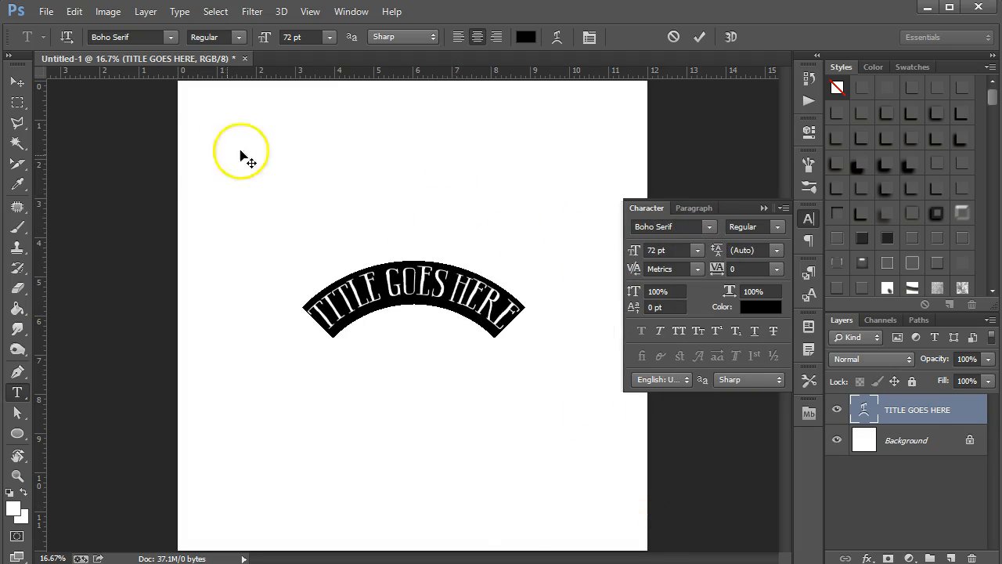
click(18, 83)
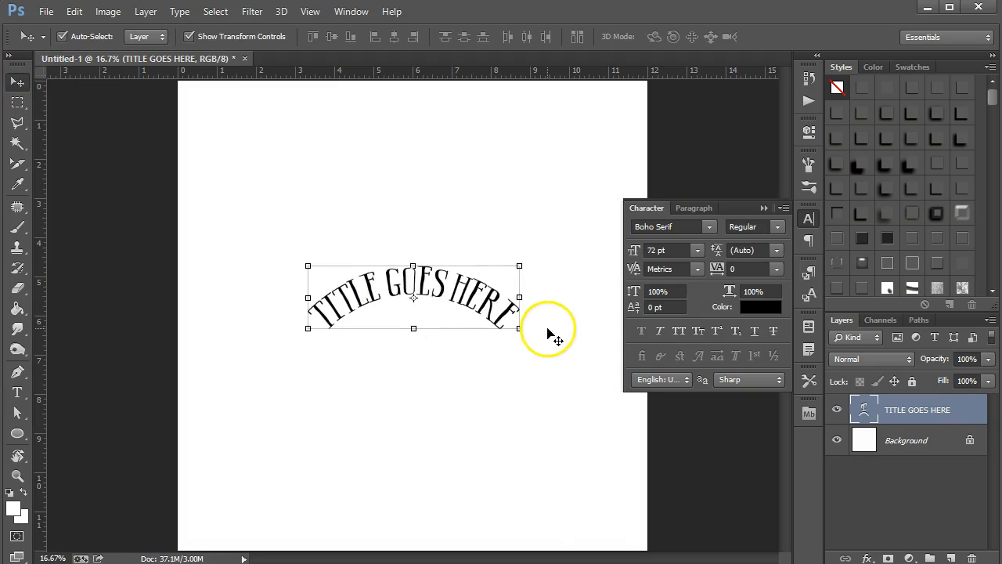
drag(470, 290, 377, 153)
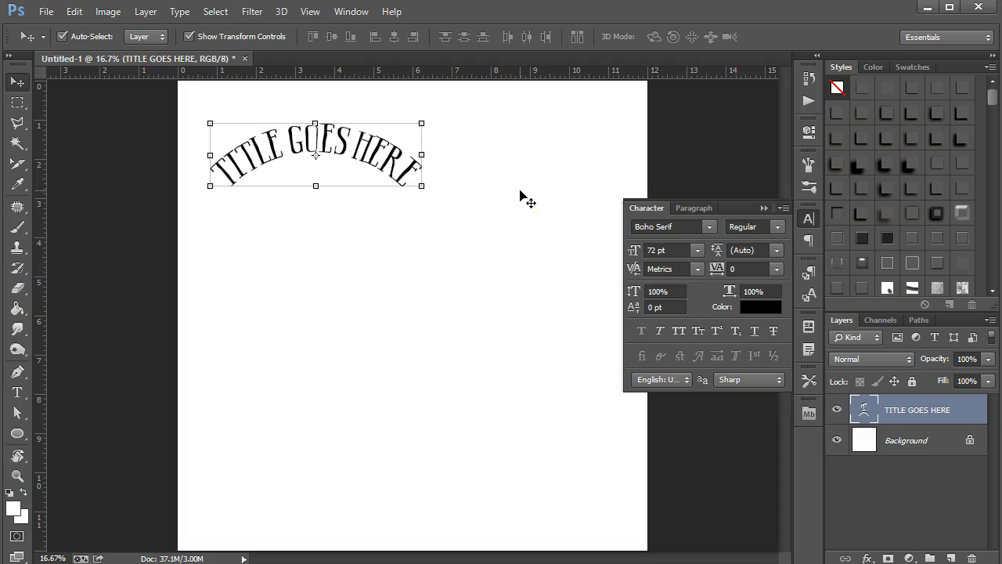
click(763, 208)
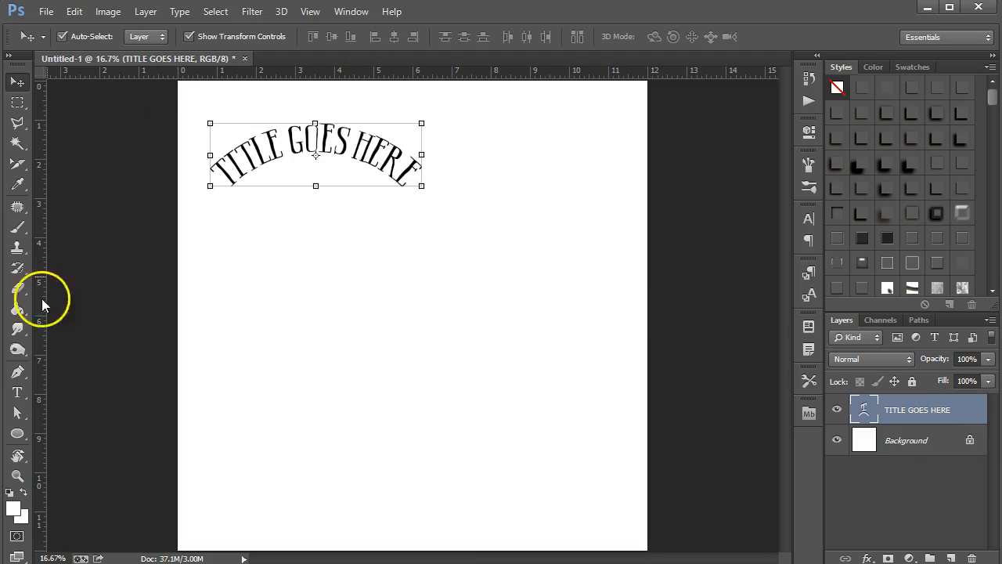
Reopen the title's text warp settings and bring up the choice of warp styles
click(17, 391)
click(558, 43)
click(797, 82)
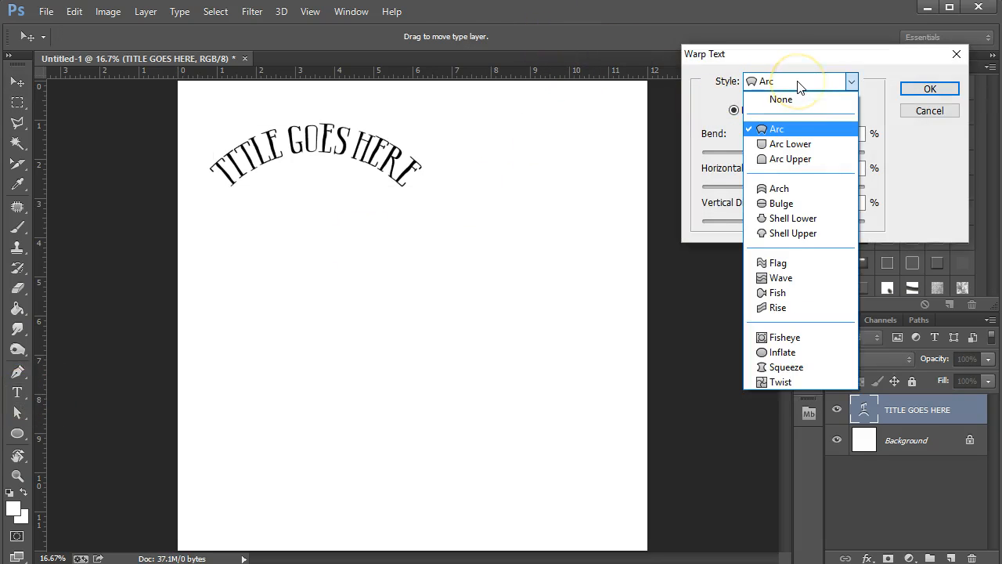